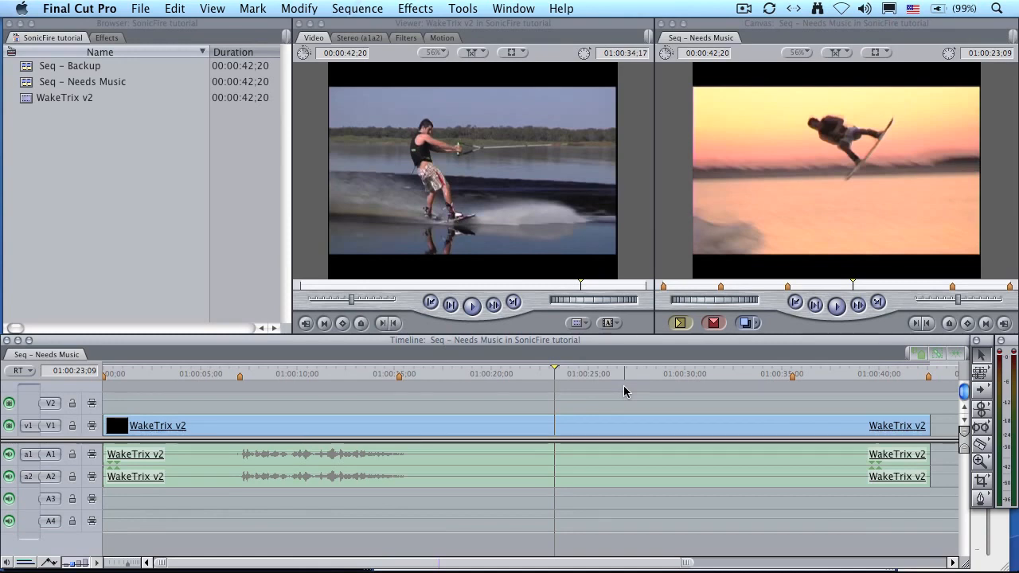
Play the Seq – Needs Music sequence from its start and review the footage around its existing markers.
{"action": "key", "text": "Home"}
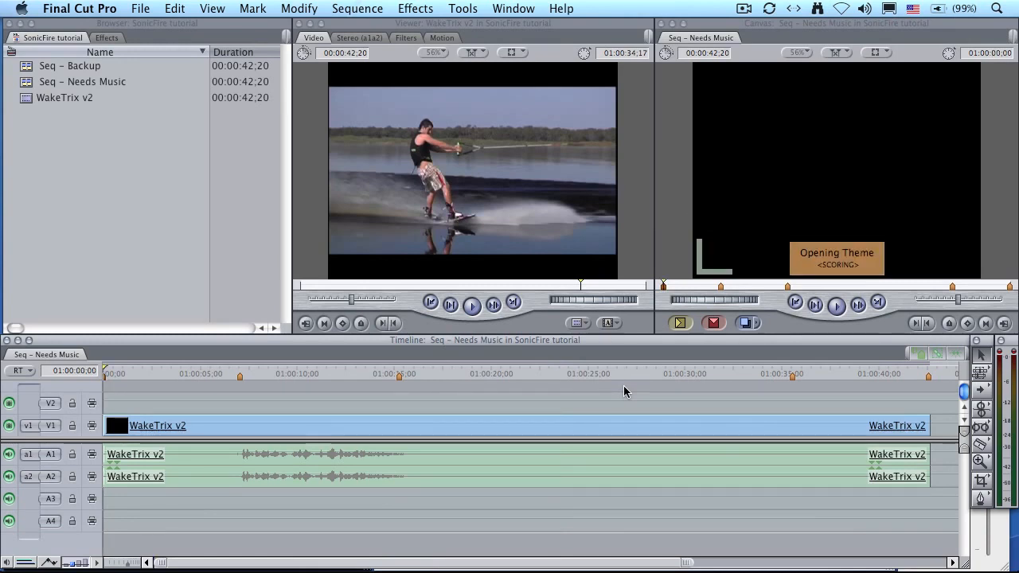
{"action": "key", "text": "space"}
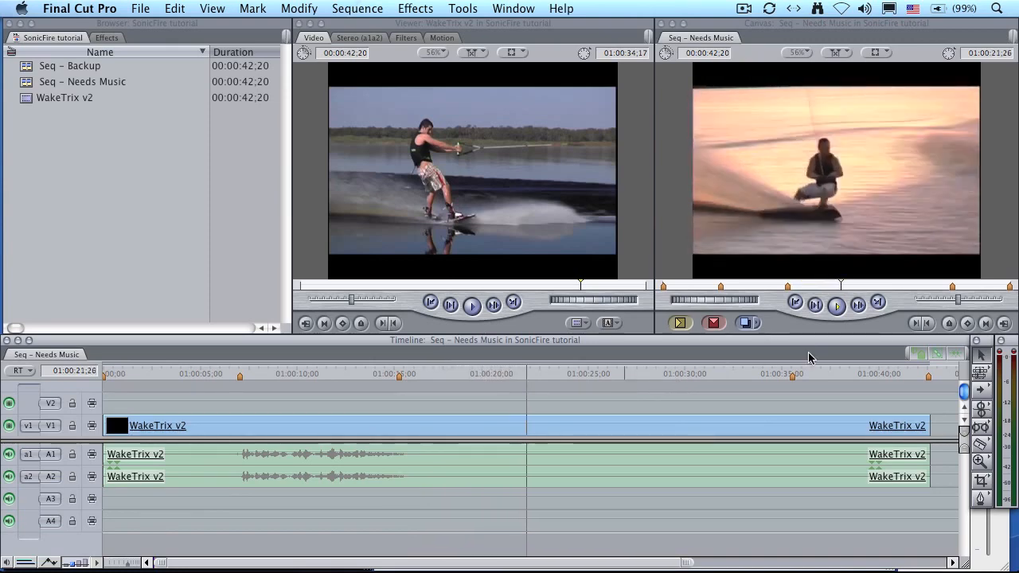
{"action": "left_click", "coordinate": [820, 372]}
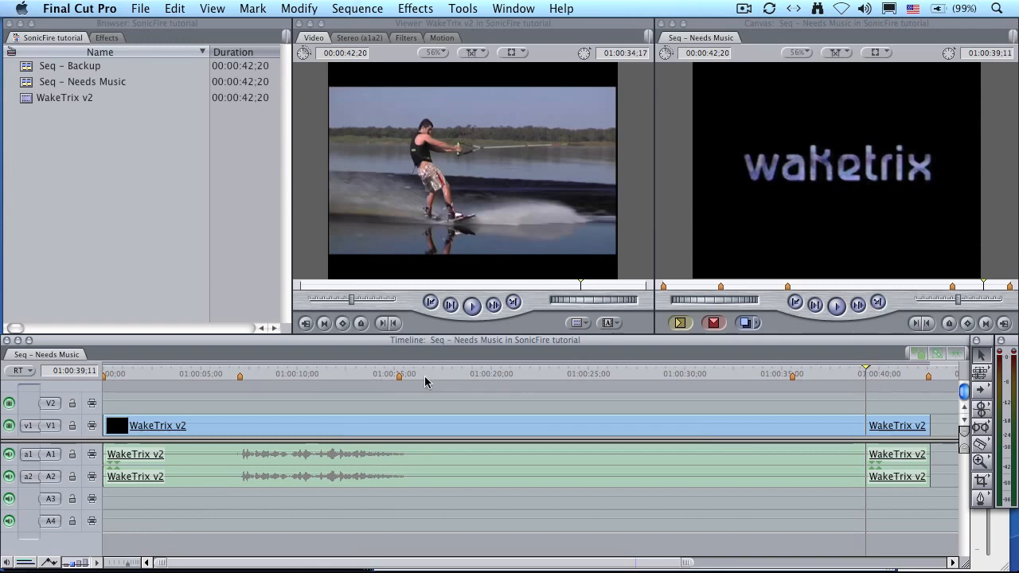
Add a marker at 01:00:21;09 and try to turn it into a scoring marker, cancelling the marker edit.
{"action": "left_click", "coordinate": [516, 376]}
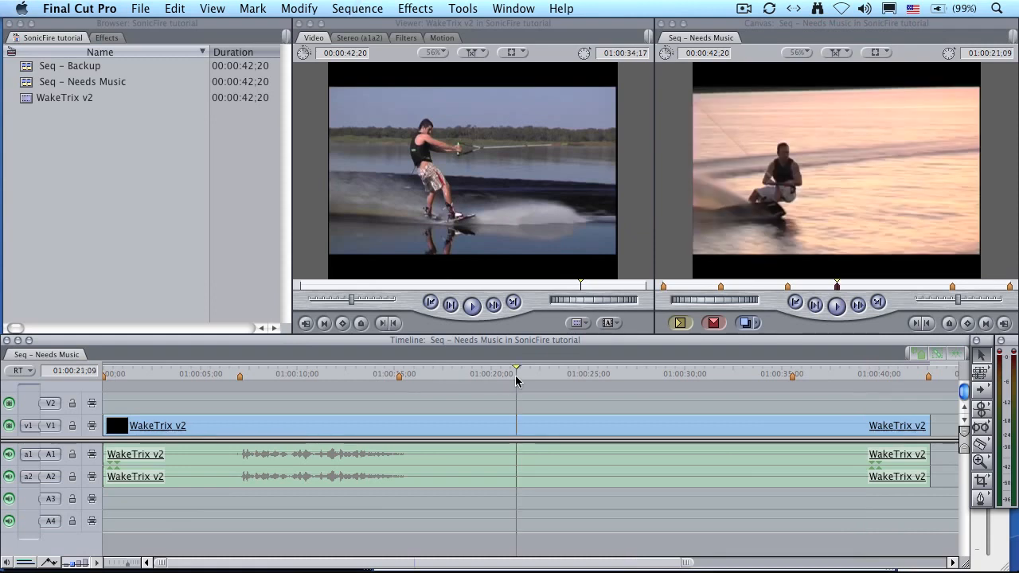
{"action": "key", "text": "m"}
{"action": "key", "text": "m"}
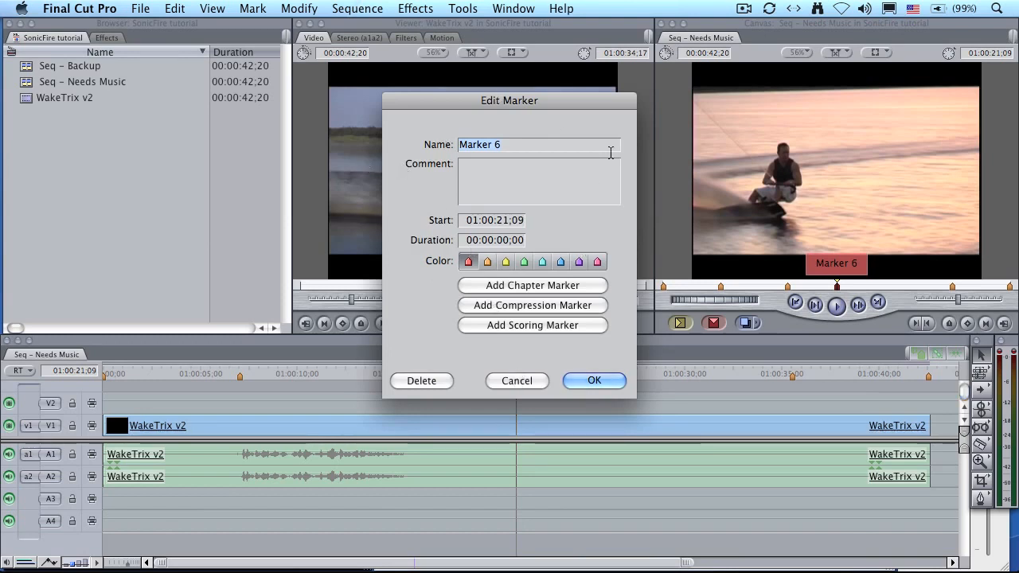
{"action": "left_click", "coordinate": [535, 325]}
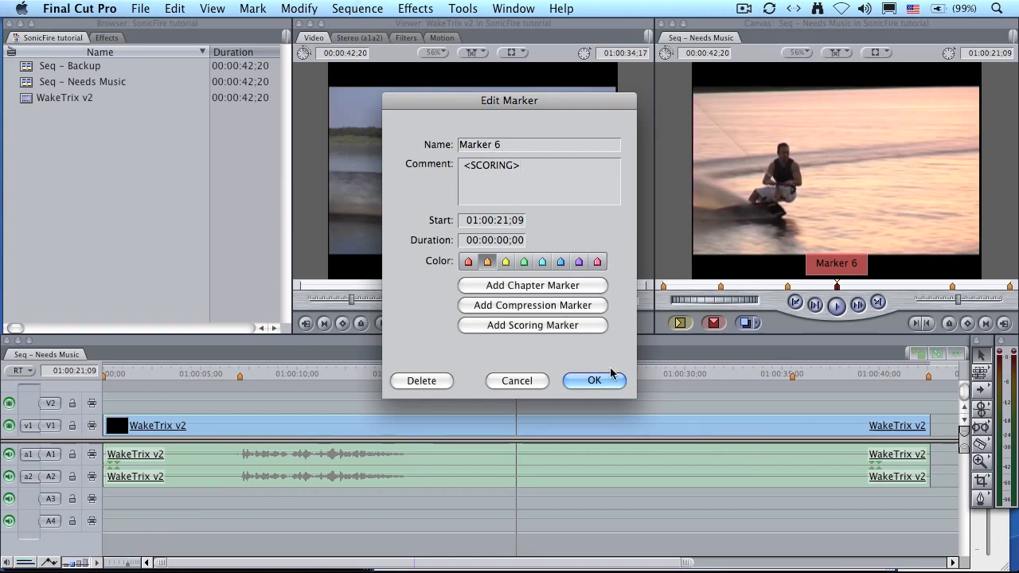
{"action": "left_click", "coordinate": [535, 384]}
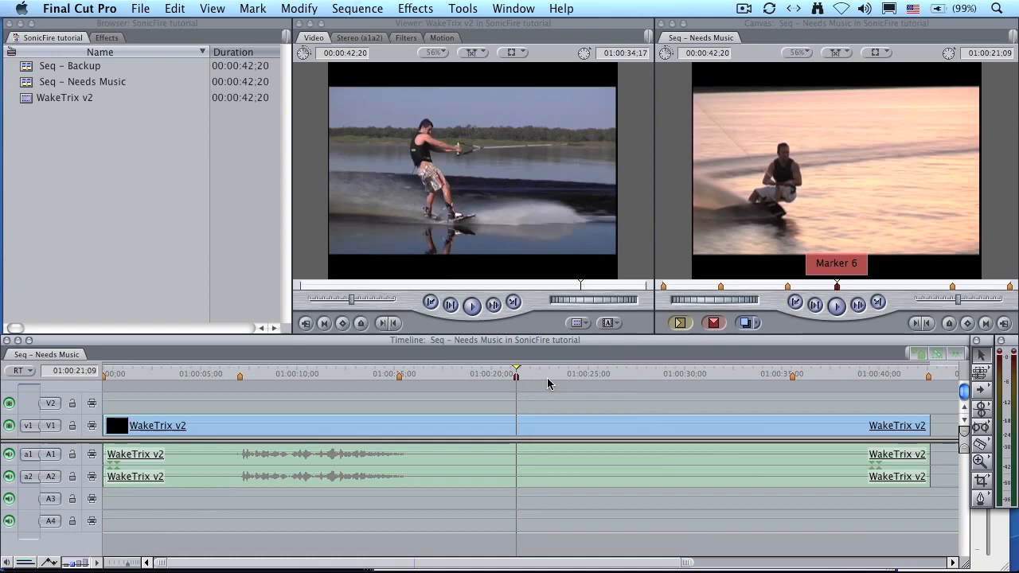
Add a gold marker at 01:00:28;15 and close its marker settings without changing them.
{"action": "left_click", "coordinate": [655, 376]}
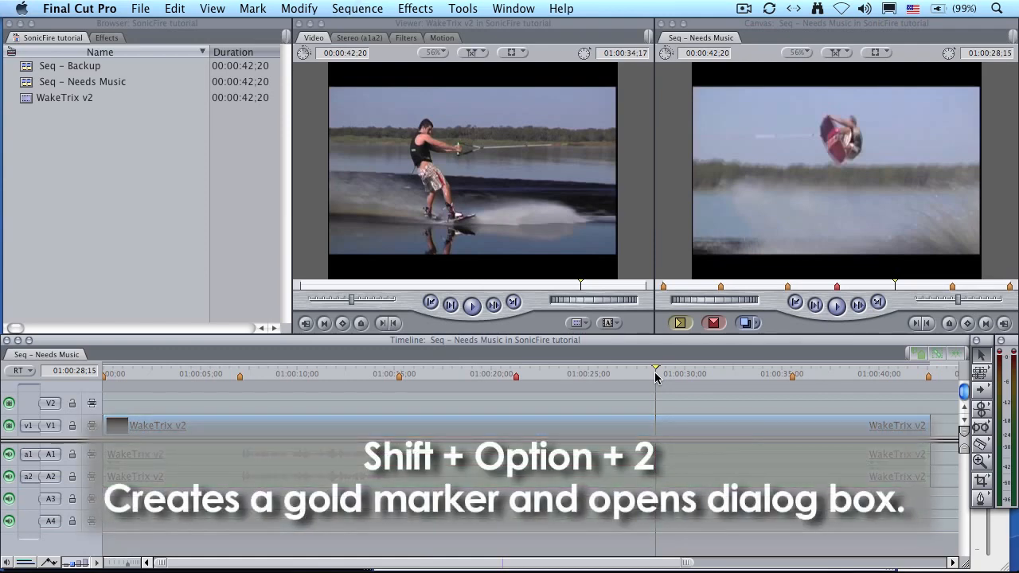
{"action": "key", "text": "shift+alt+2"}
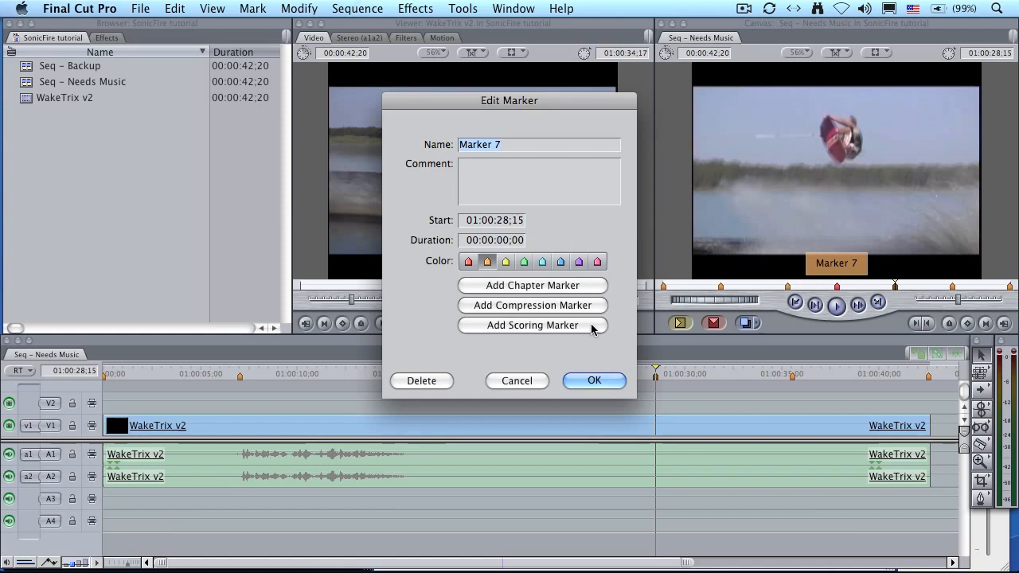
{"action": "left_click", "coordinate": [516, 382]}
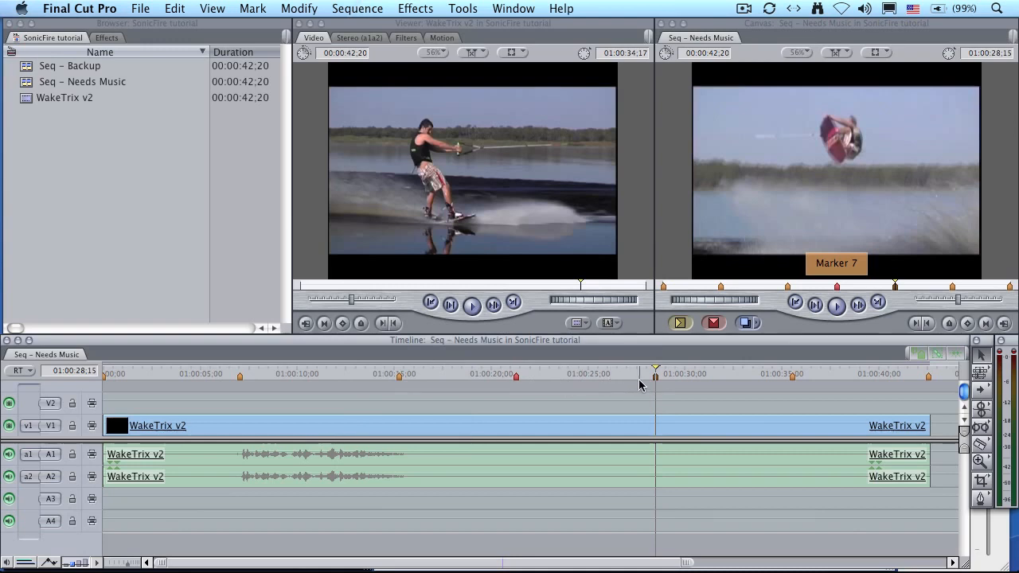
Remove the extra red marker at 01:00:21;09 and the gold marker at 01:00:28;15.
{"action": "left_click", "coordinate": [516, 381]}
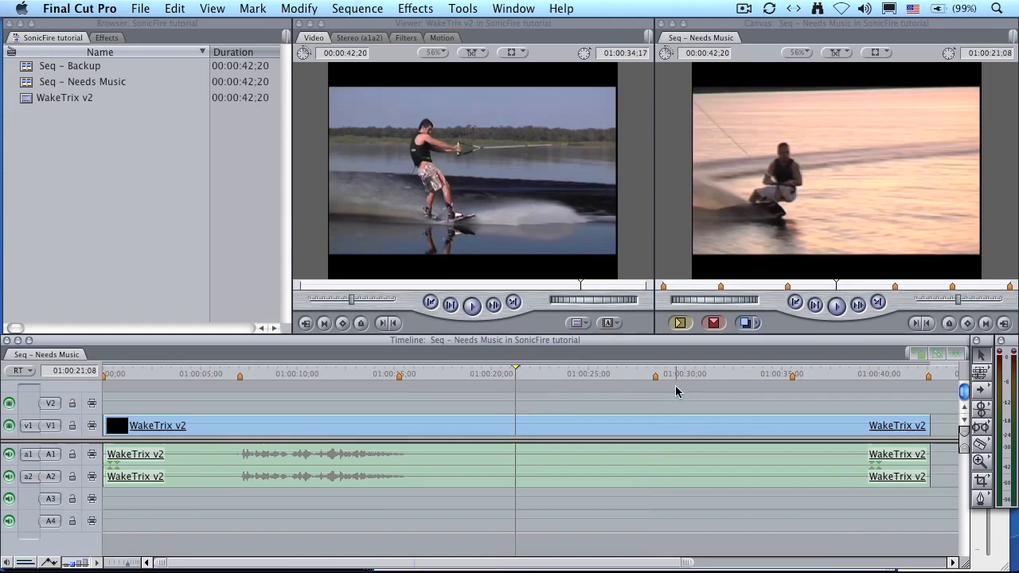
{"action": "left_click", "coordinate": [653, 375]}
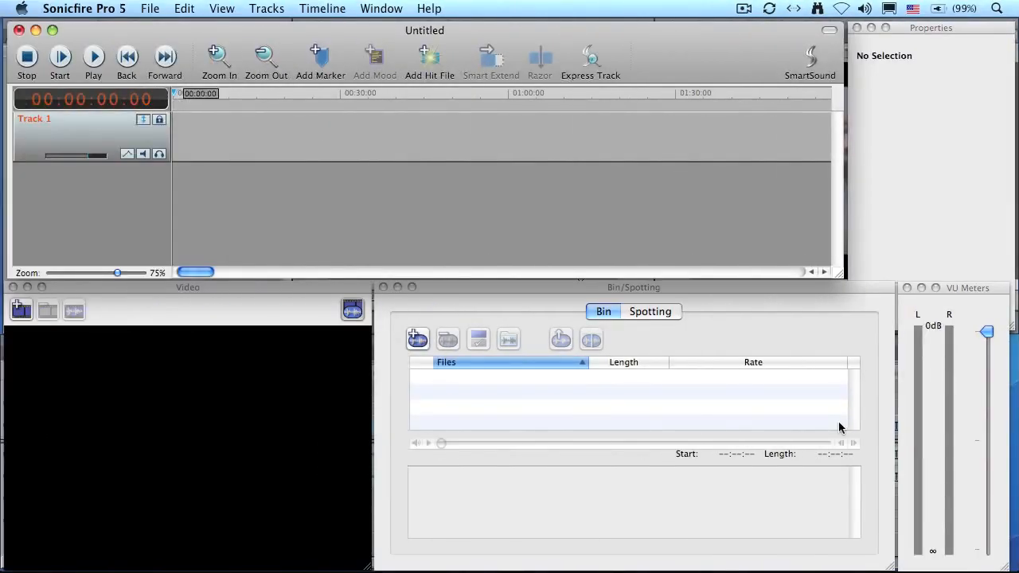
In Sonicfire Pro 5, start a Final Cut Pro import with project SonicFire tutorial and sequence Seq – Needs Music.
{"action": "left_click", "coordinate": [150, 7]}
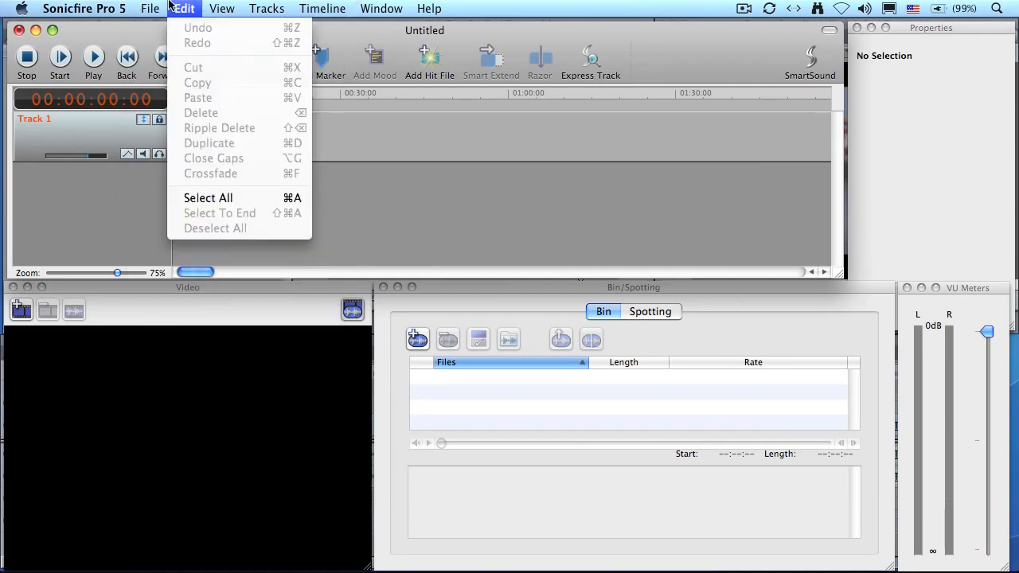
{"action": "left_click", "coordinate": [174, 7]}
{"action": "left_click", "coordinate": [149, 7]}
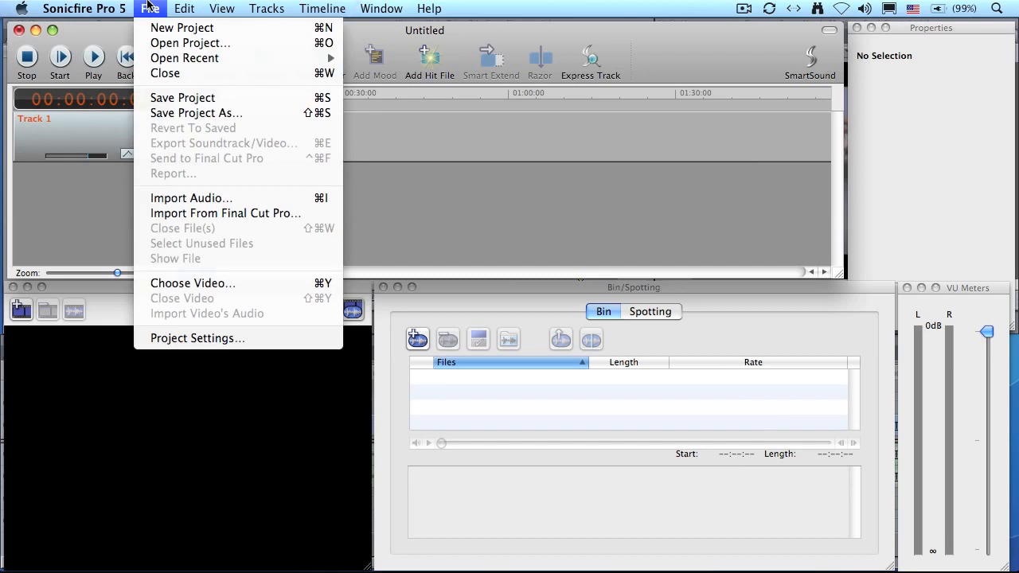
{"action": "left_click", "coordinate": [314, 219]}
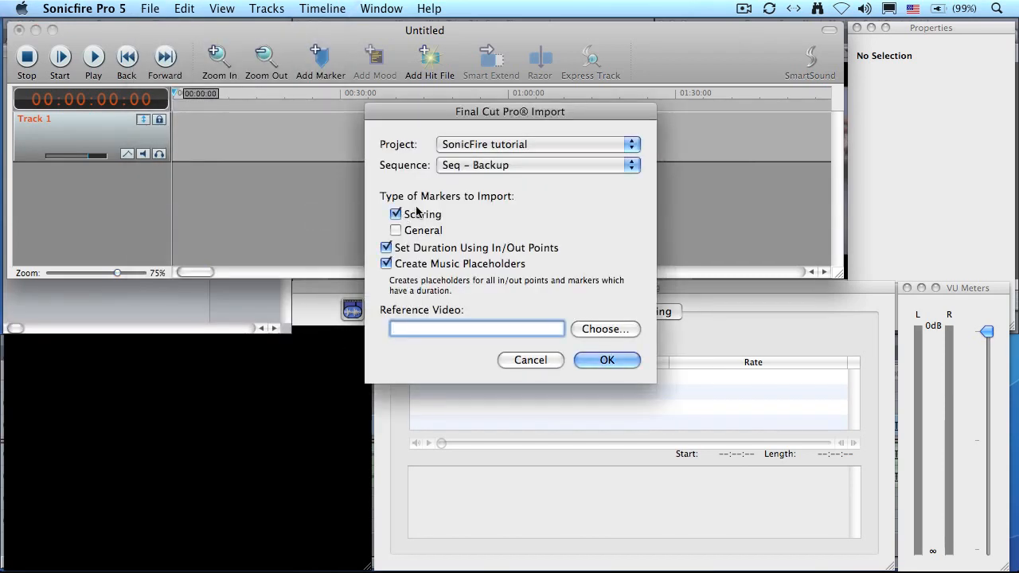
{"action": "left_click", "coordinate": [559, 143]}
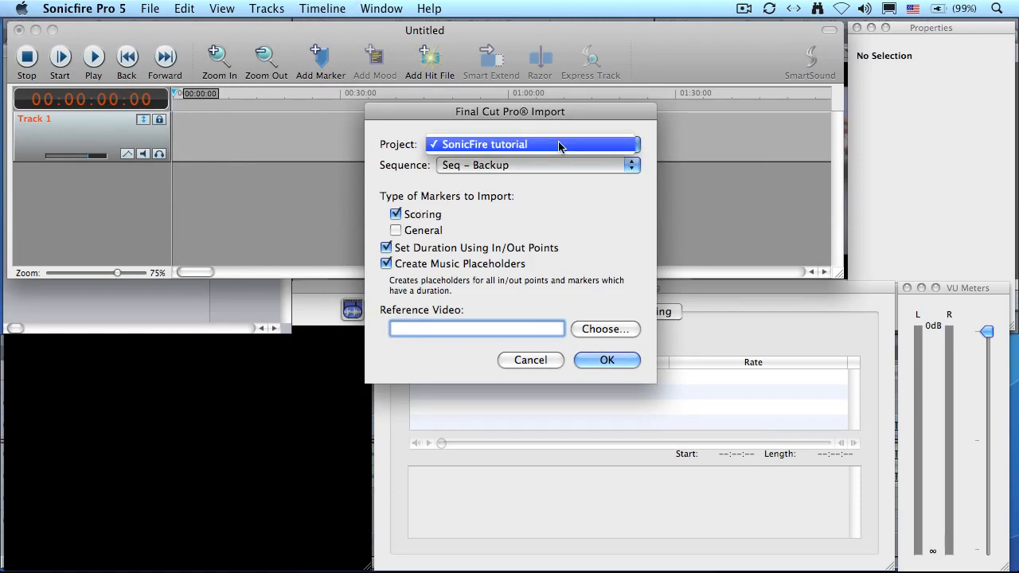
{"action": "left_click", "coordinate": [558, 142]}
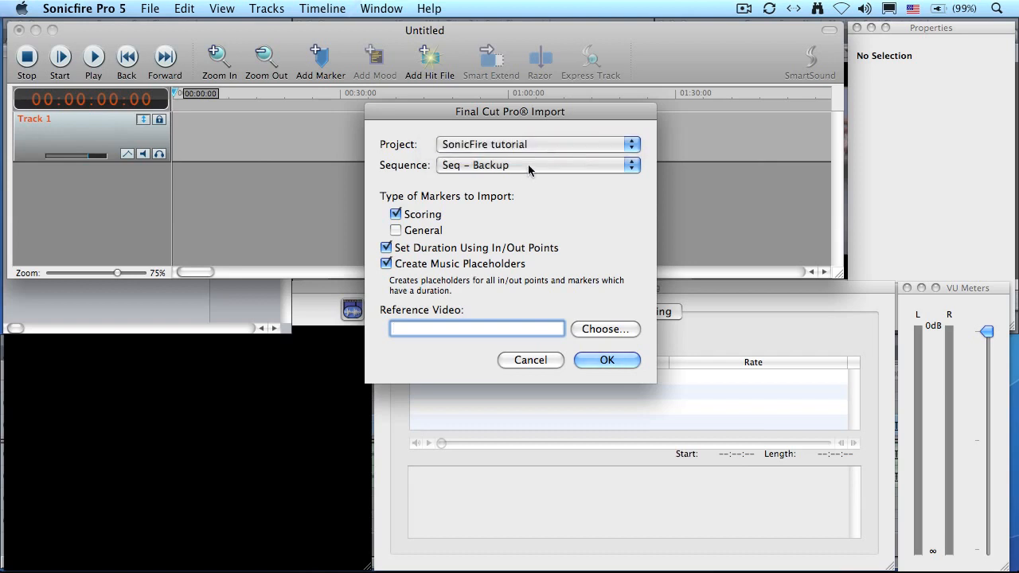
{"action": "left_click", "coordinate": [528, 164]}
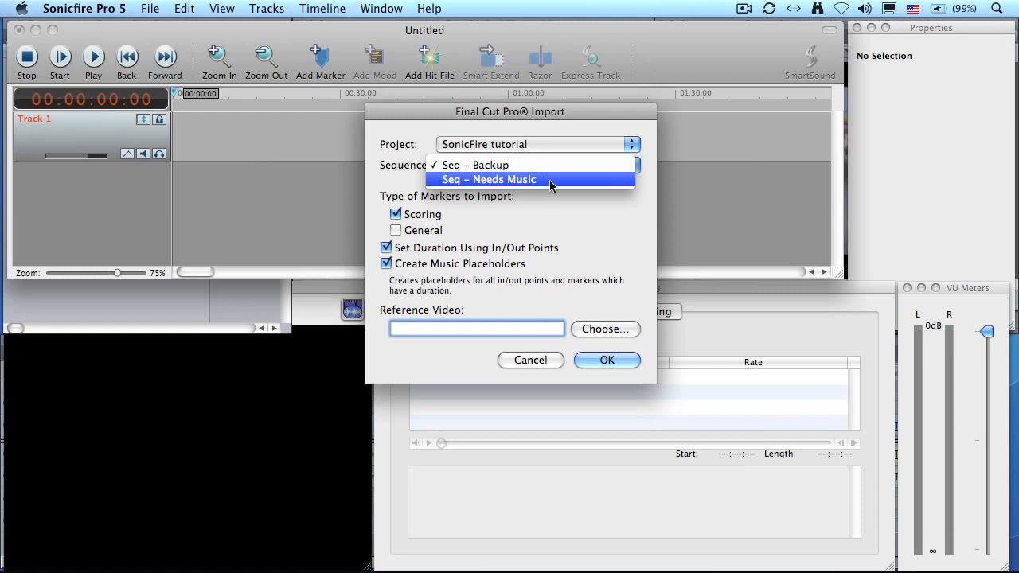
{"action": "left_click", "coordinate": [550, 180]}
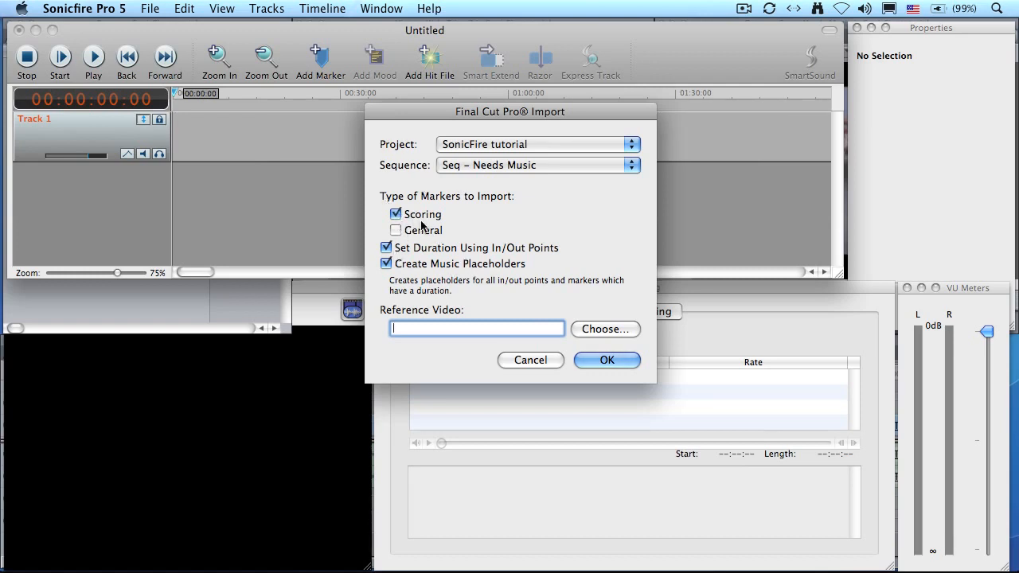
Choose WakeTrix v2.mov as the reference video and complete the Final Cut Pro import.
{"action": "left_click", "coordinate": [611, 332]}
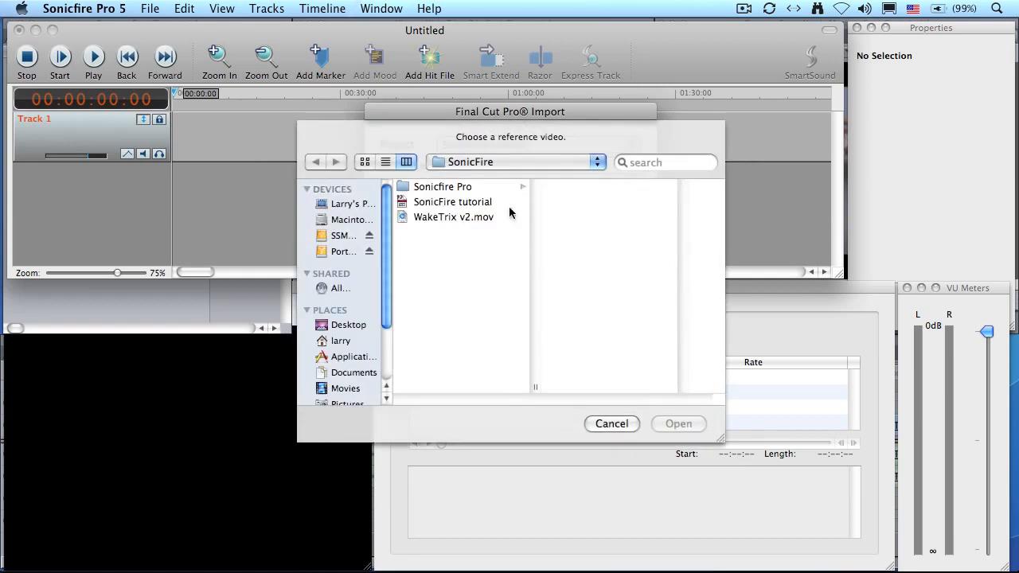
{"action": "left_click", "coordinate": [470, 216]}
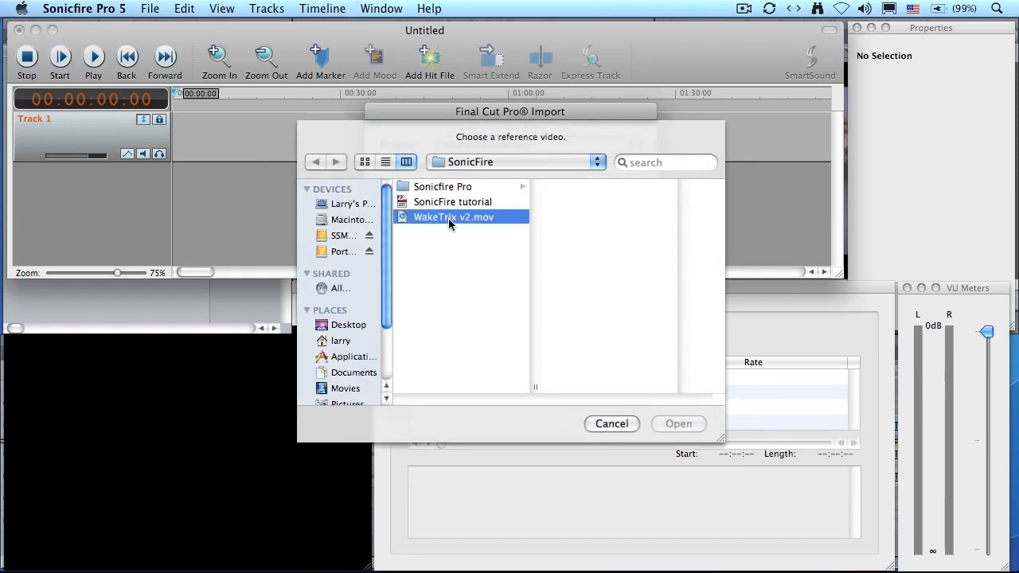
{"action": "left_click", "coordinate": [676, 424]}
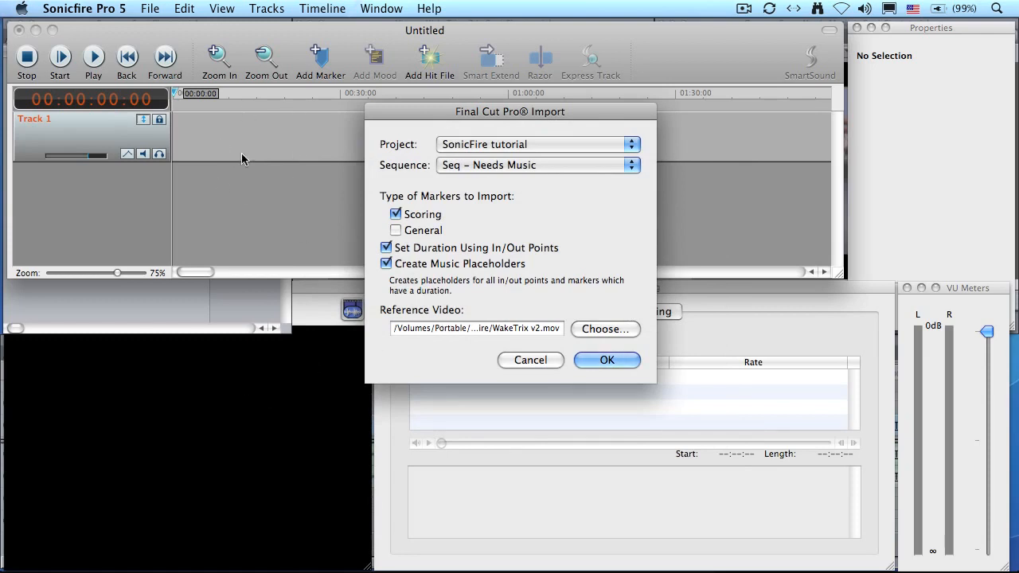
{"action": "left_click", "coordinate": [607, 360]}
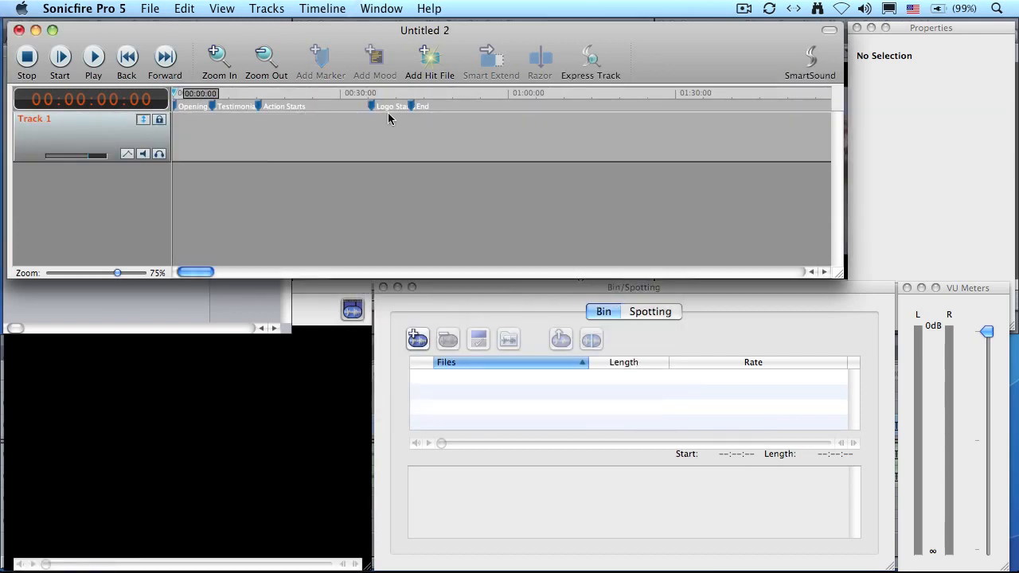
Preview the opening of the reference video and set the timeline zoom to 84% to inspect the imported markers.
{"action": "left_click", "coordinate": [279, 350]}
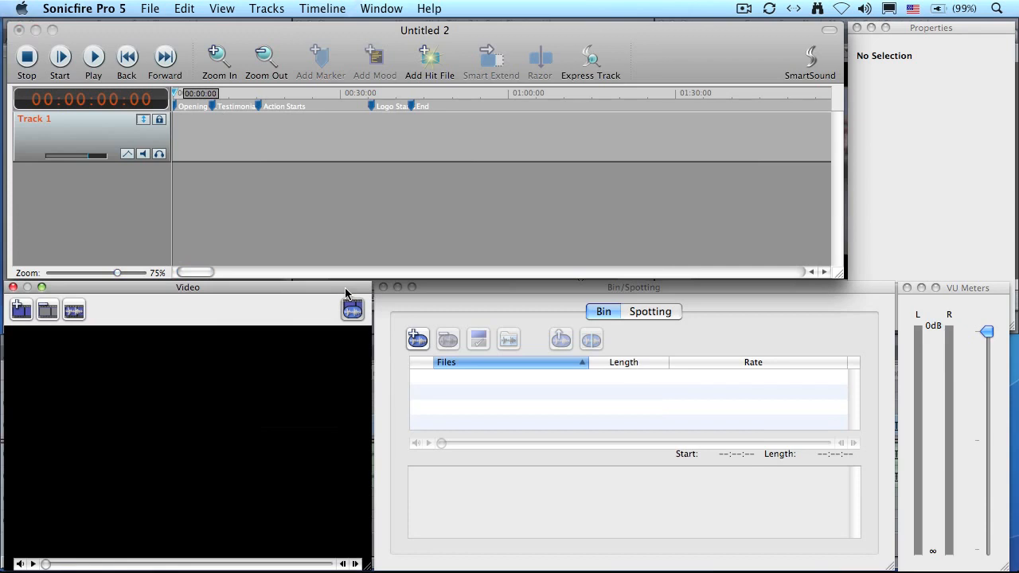
{"action": "key", "text": "shift"}
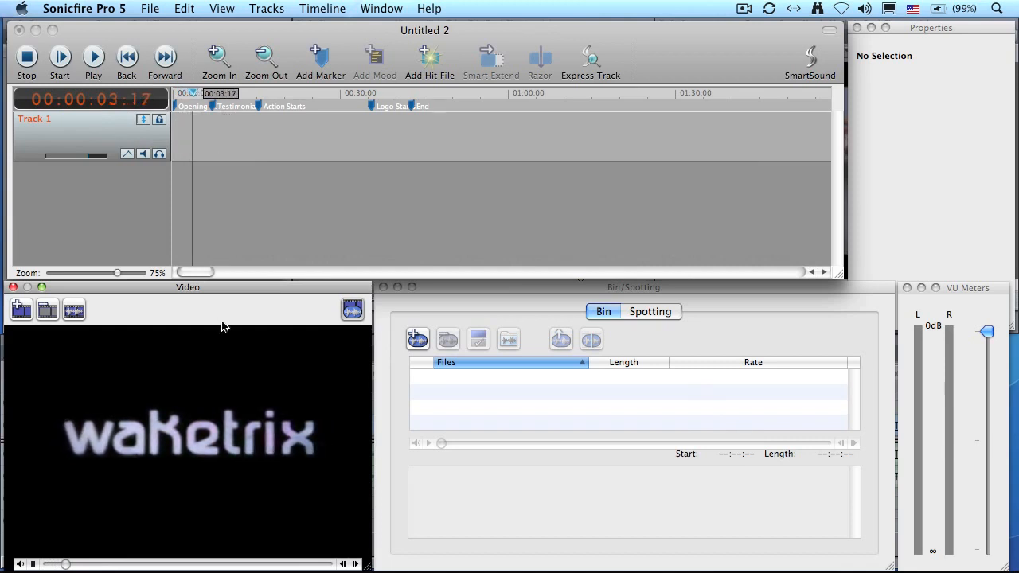
{"action": "left_click", "coordinate": [116, 273]}
{"action": "left_click_drag", "start_coordinate": [115, 272], "coordinate": [123, 272]}
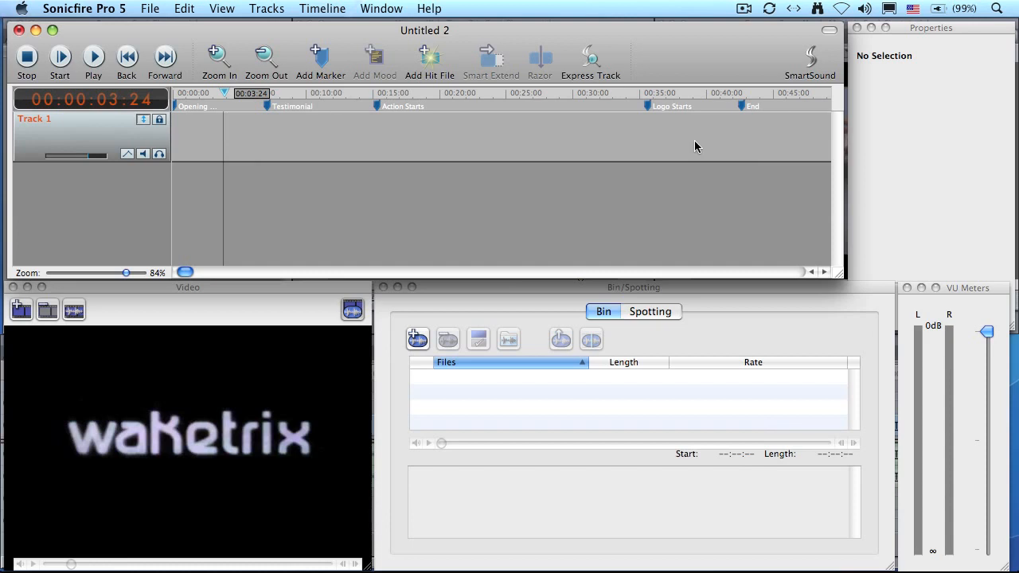
Open Express Track and filter the music library by the keyword Action and intensity ++++.
{"action": "left_click", "coordinate": [370, 9]}
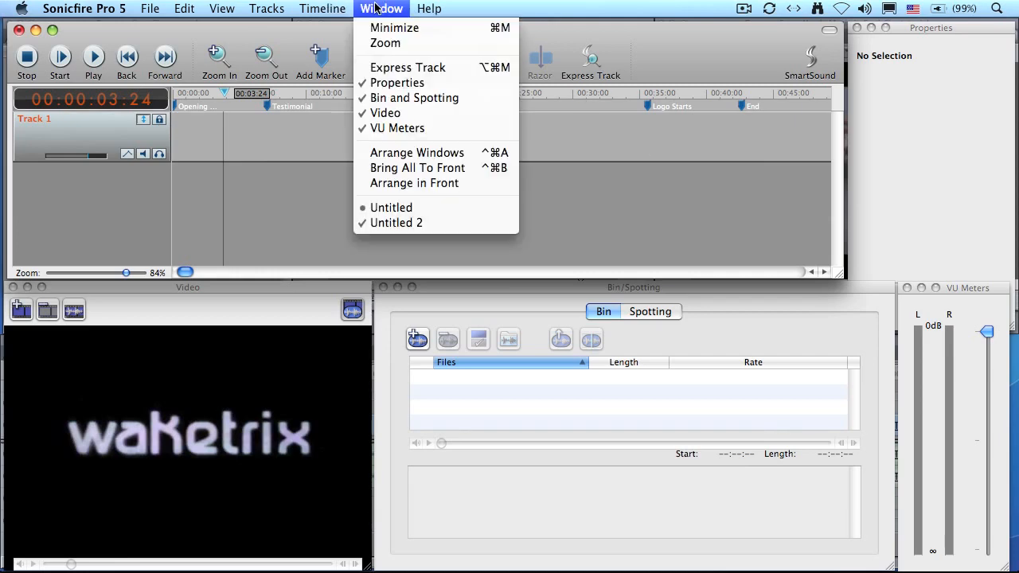
{"action": "left_click", "coordinate": [412, 68]}
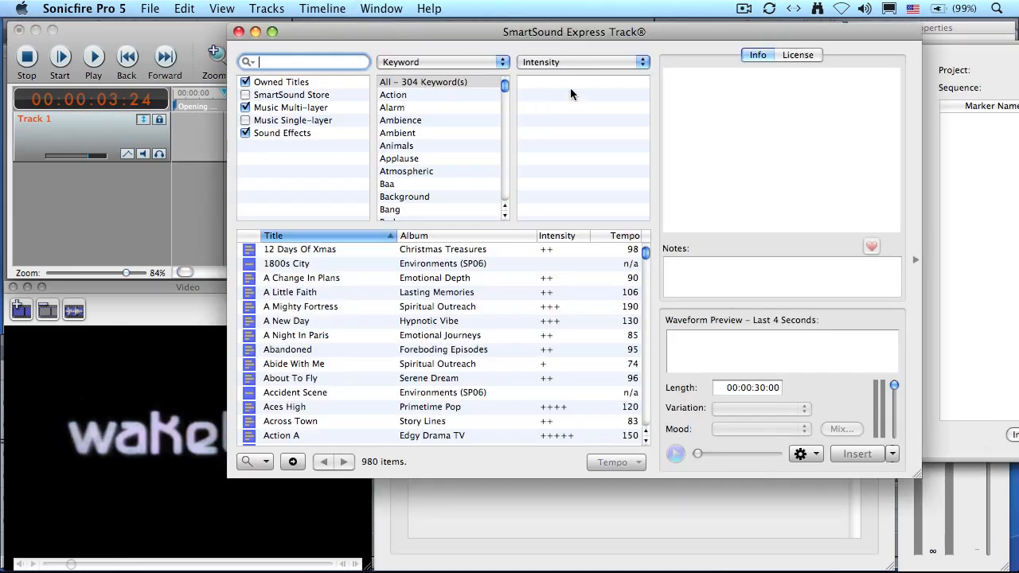
{"action": "left_click_drag", "start_coordinate": [587, 32], "coordinate": [504, 40]}
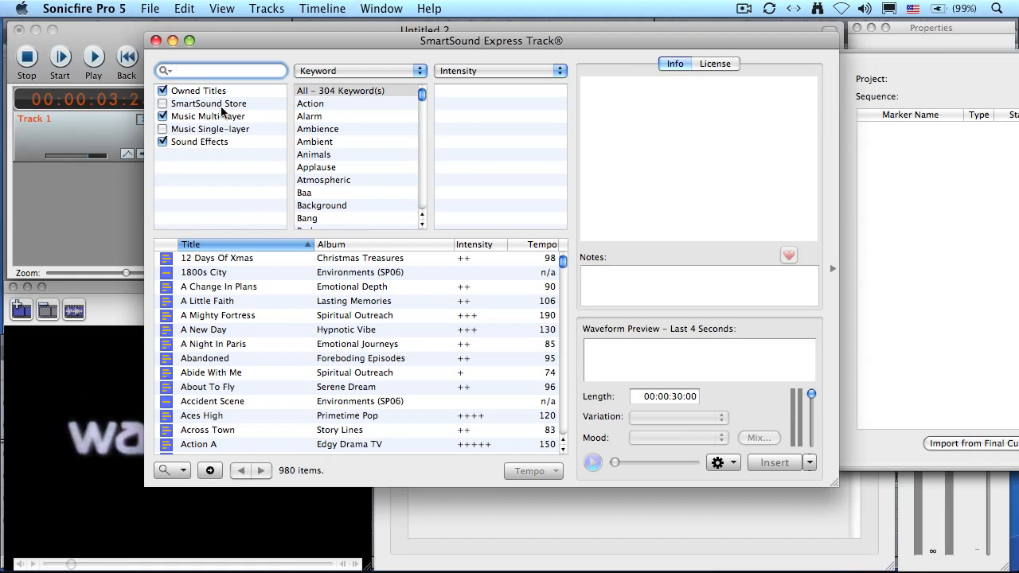
{"action": "left_click", "coordinate": [319, 105]}
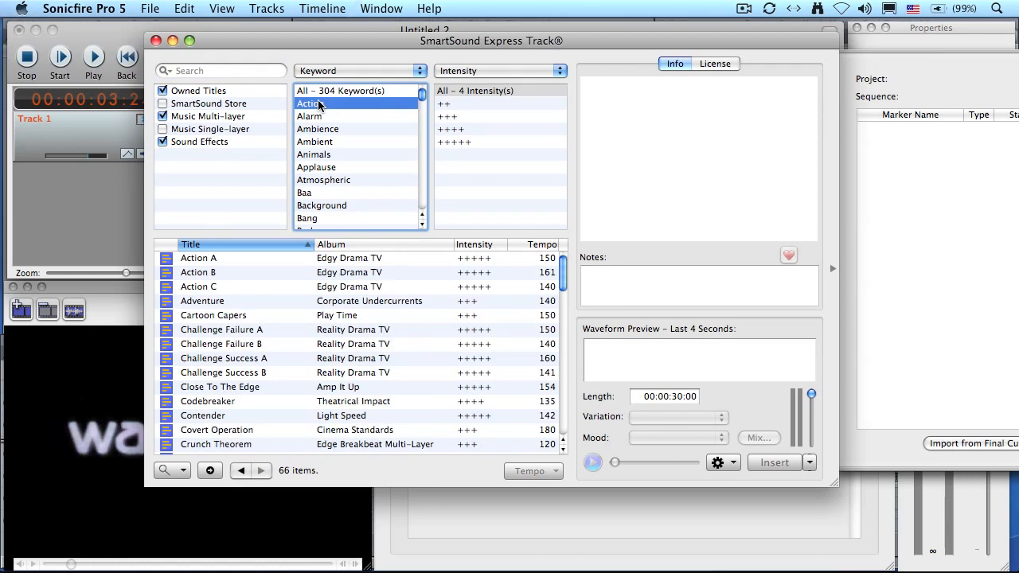
{"action": "left_click", "coordinate": [468, 131]}
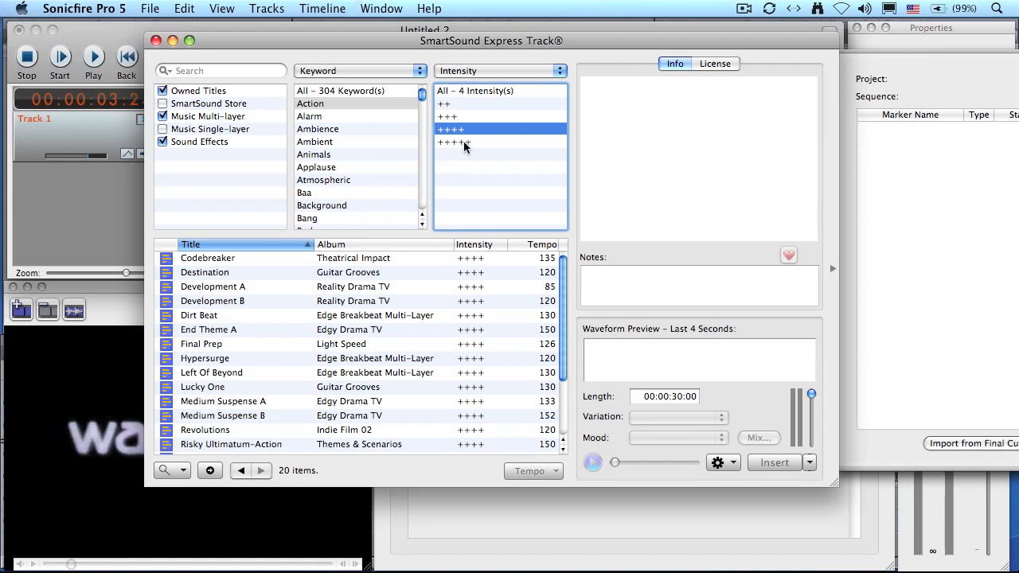
Audition the track Dirt Beat from the Edge Breakbeat Multi-Layer album against the video.
{"action": "left_click", "coordinate": [218, 318]}
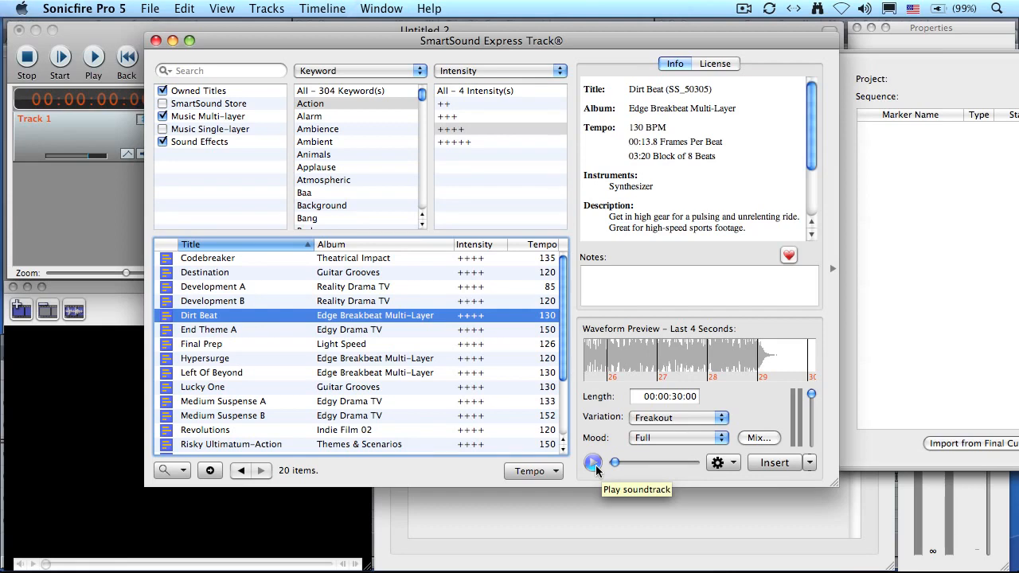
{"action": "left_click", "coordinate": [594, 463]}
{"action": "left_click_drag", "start_coordinate": [367, 30], "coordinate": [517, 28]}
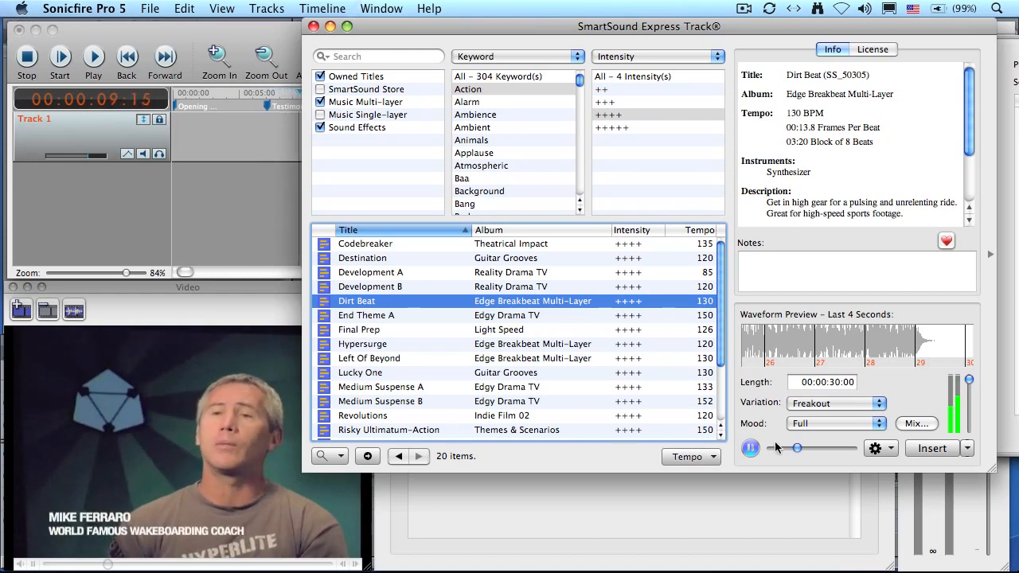
{"action": "left_click", "coordinate": [749, 449]}
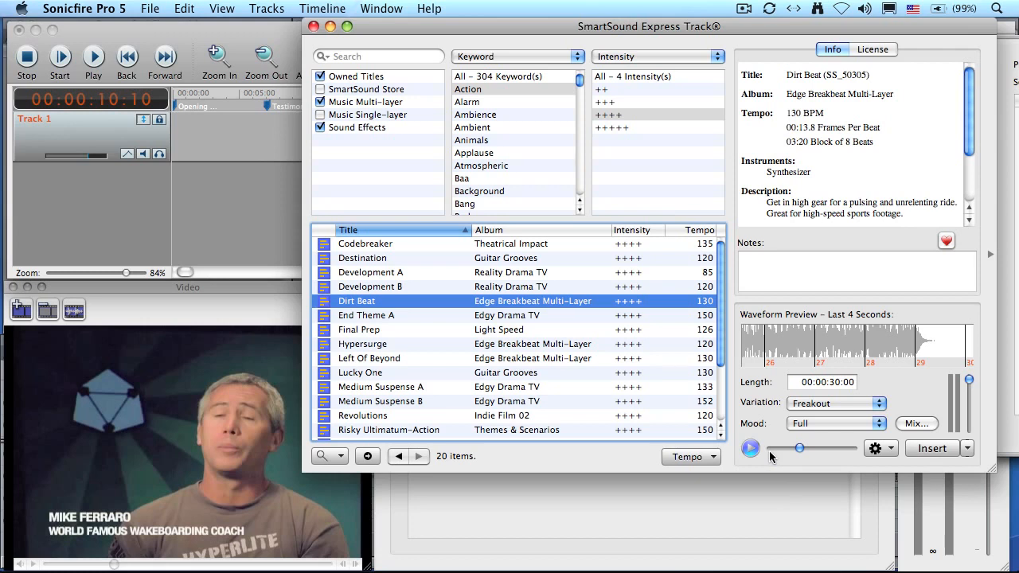
Audition the track Final Prep from the Light Speed album against the video.
{"action": "left_click", "coordinate": [508, 329]}
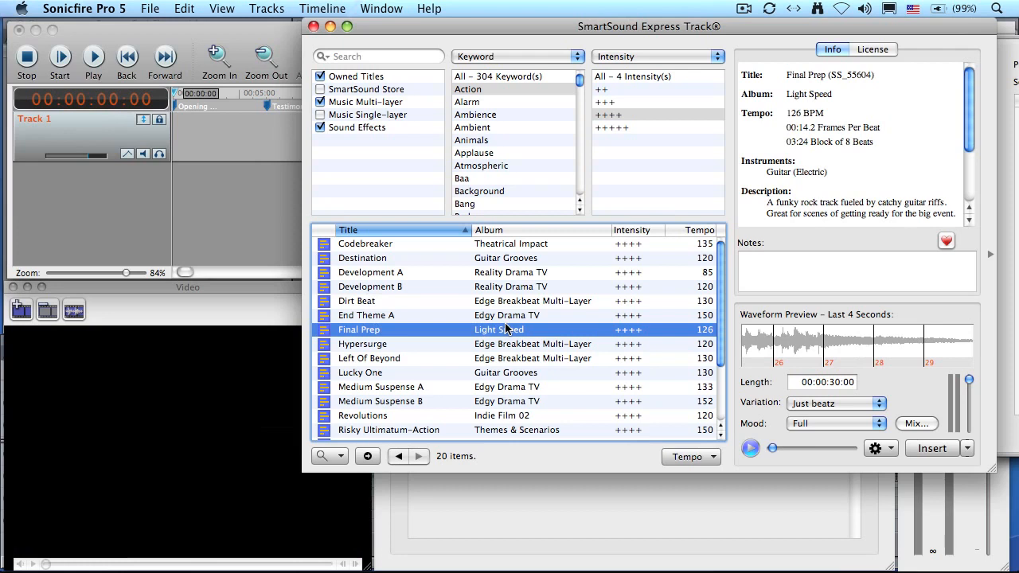
{"action": "left_click", "coordinate": [751, 448]}
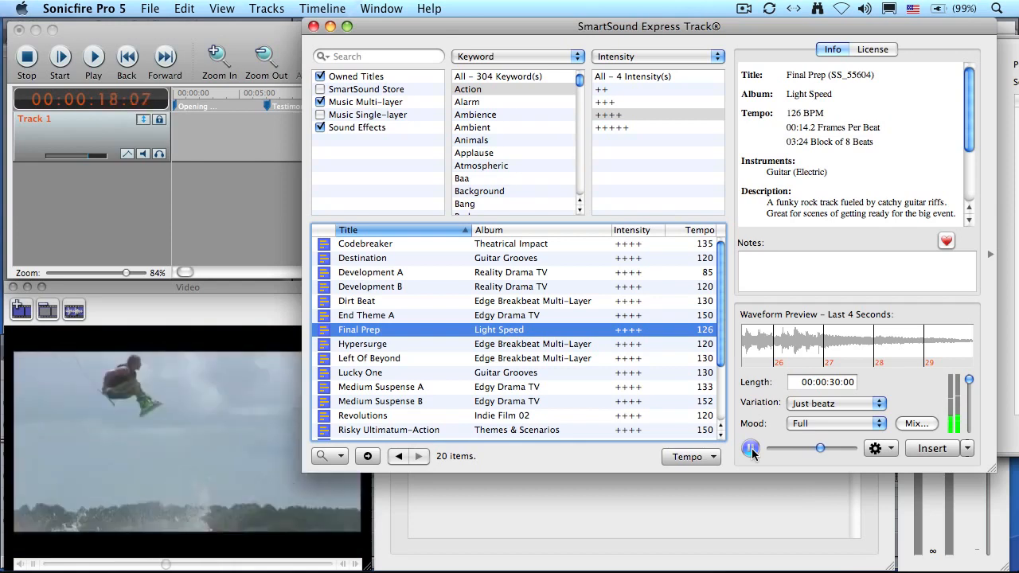
{"action": "left_click", "coordinate": [751, 449]}
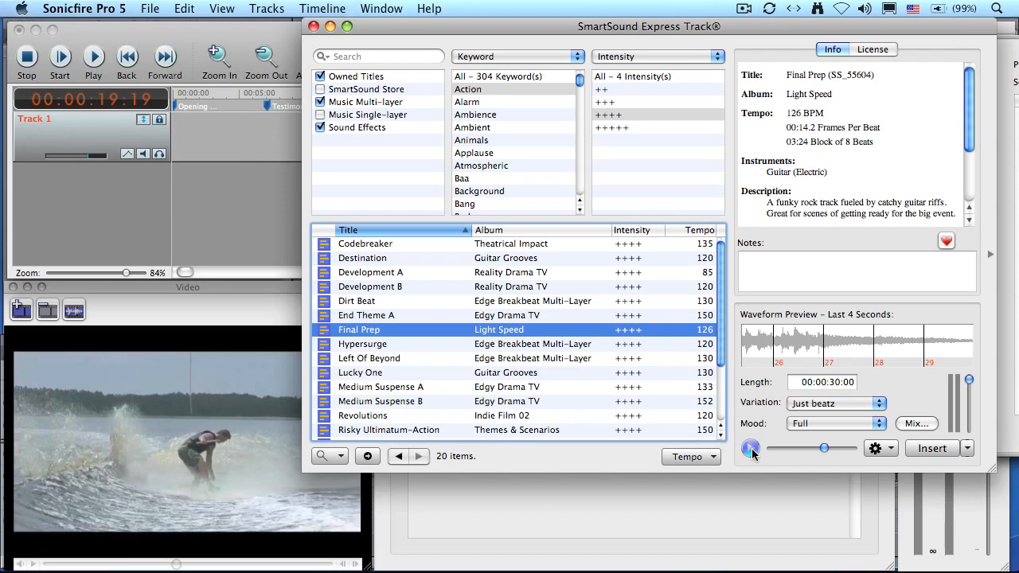
Audition the track Seismic Manifest from the Edge Breakbeat Multi-Layer album against the video.
{"action": "scroll", "coordinate": [658, 394], "scroll_direction": "down", "scroll_amount": 3}
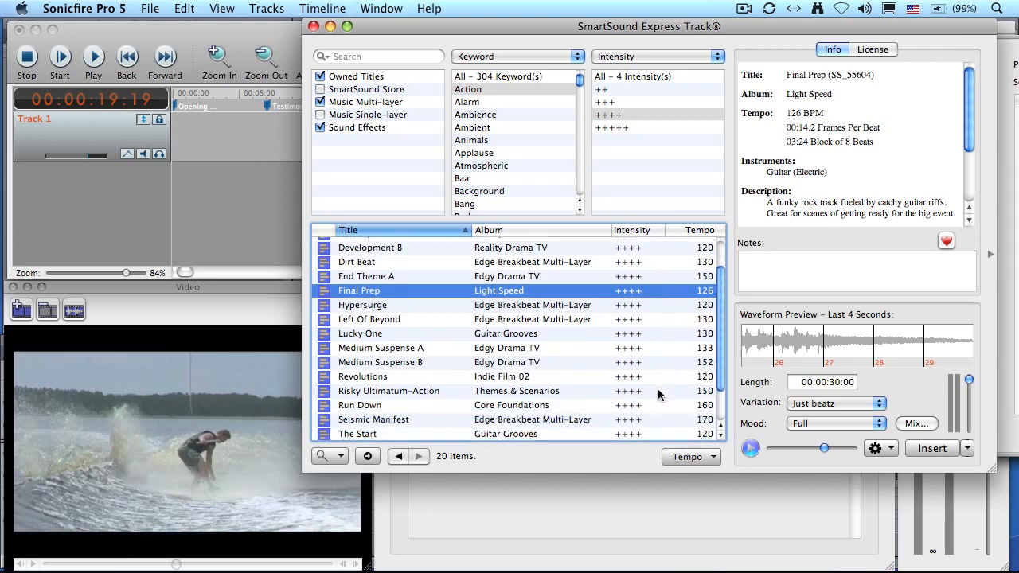
{"action": "left_click", "coordinate": [444, 420]}
{"action": "left_click", "coordinate": [750, 449]}
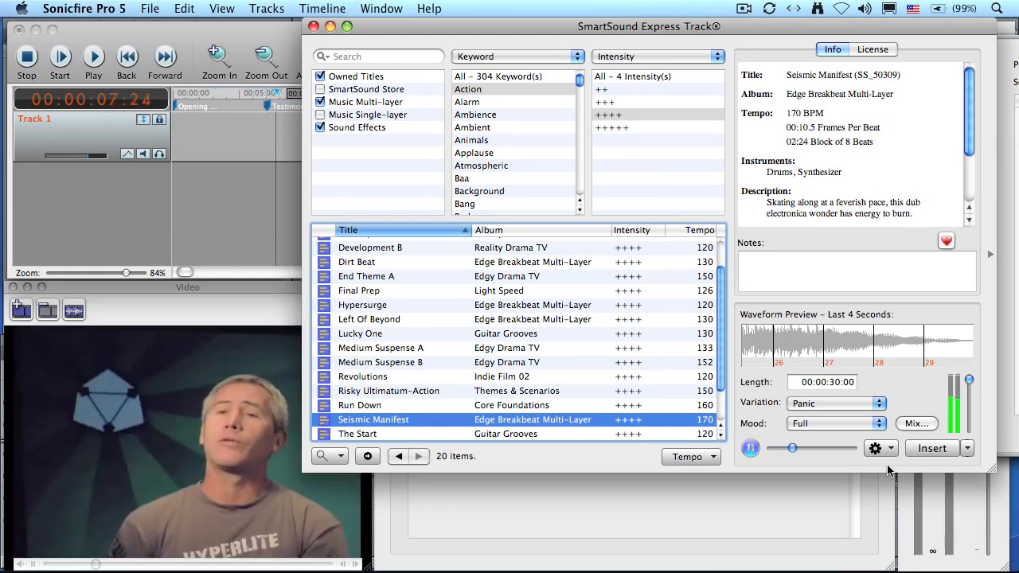
{"action": "left_click", "coordinate": [750, 449]}
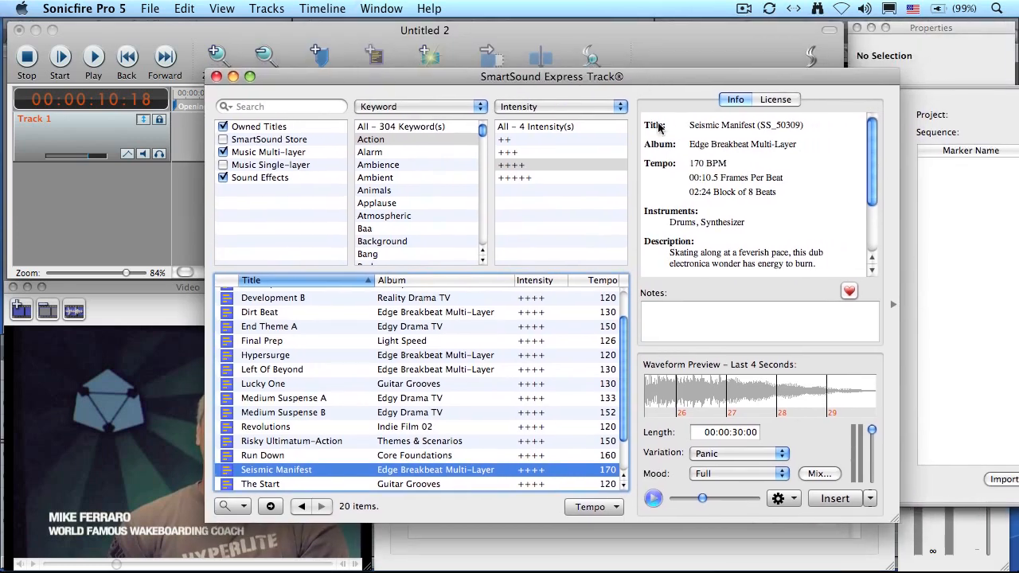
Insert Seismic Manifest into the timeline, close Express Track, and extend the music block to the End marker at 00:00:42:19.
{"action": "left_click", "coordinate": [834, 499]}
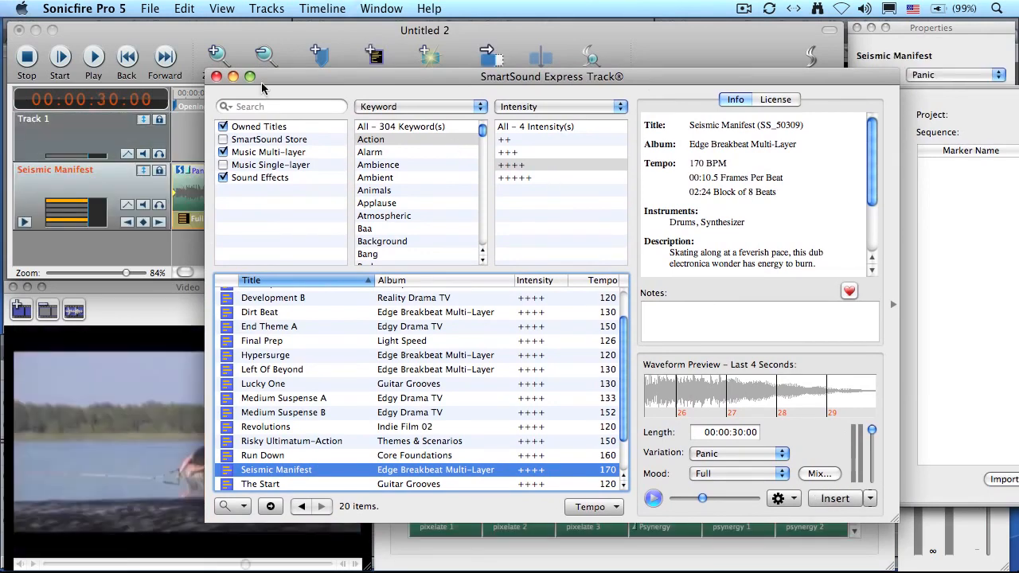
{"action": "left_click", "coordinate": [216, 76]}
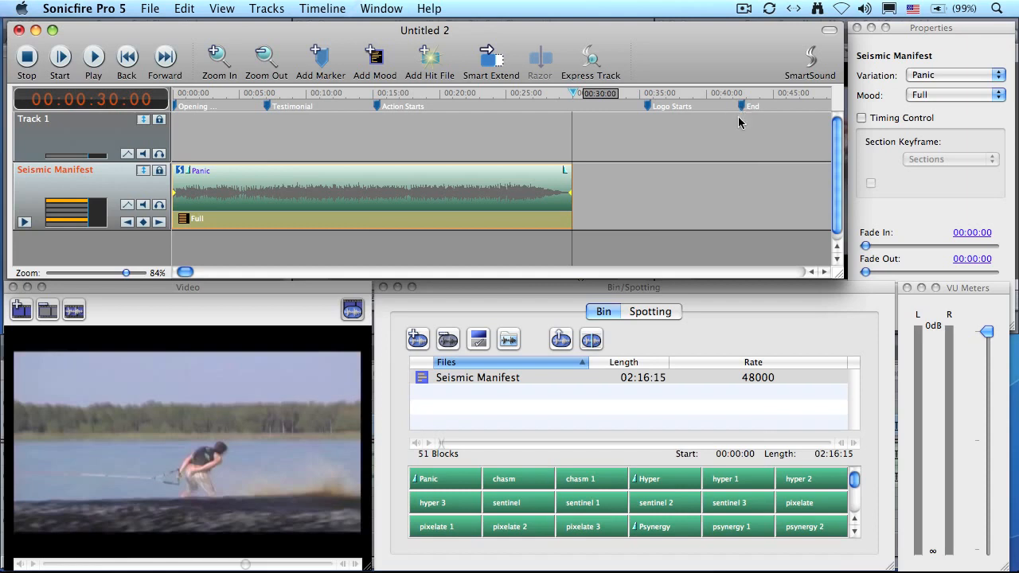
{"action": "left_click_drag", "start_coordinate": [568, 193], "coordinate": [743, 194]}
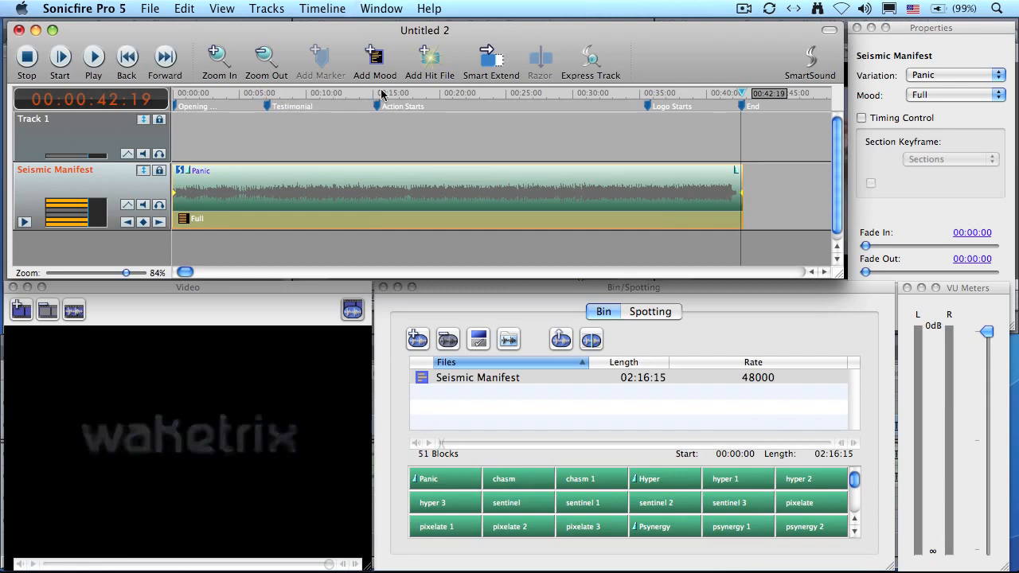
Split the Seismic Manifest mood track with new mood keyframes at the Testimonial, Action Starts and Logo Starts markers.
{"action": "left_click", "coordinate": [267, 93]}
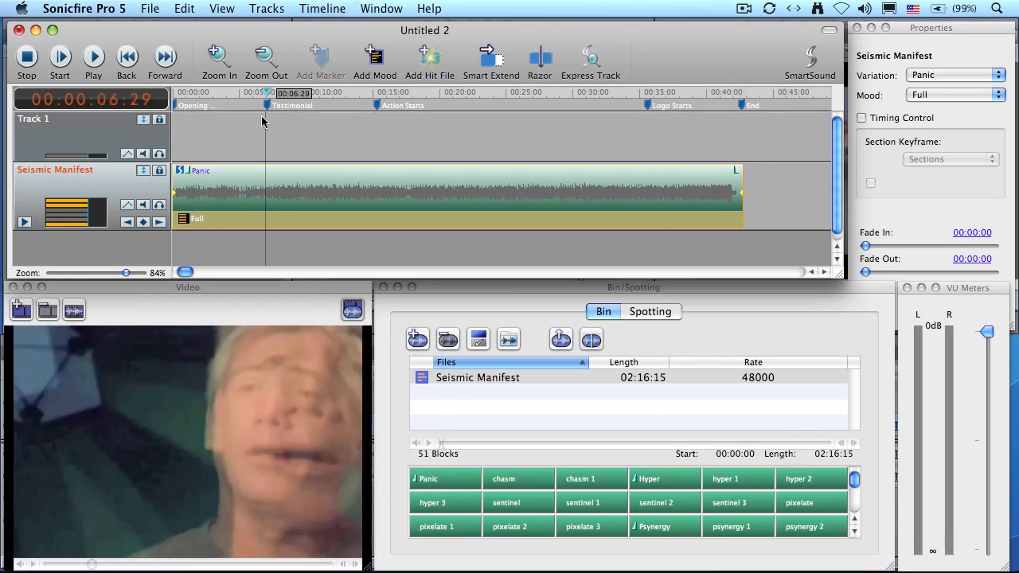
{"action": "left_click", "coordinate": [143, 222]}
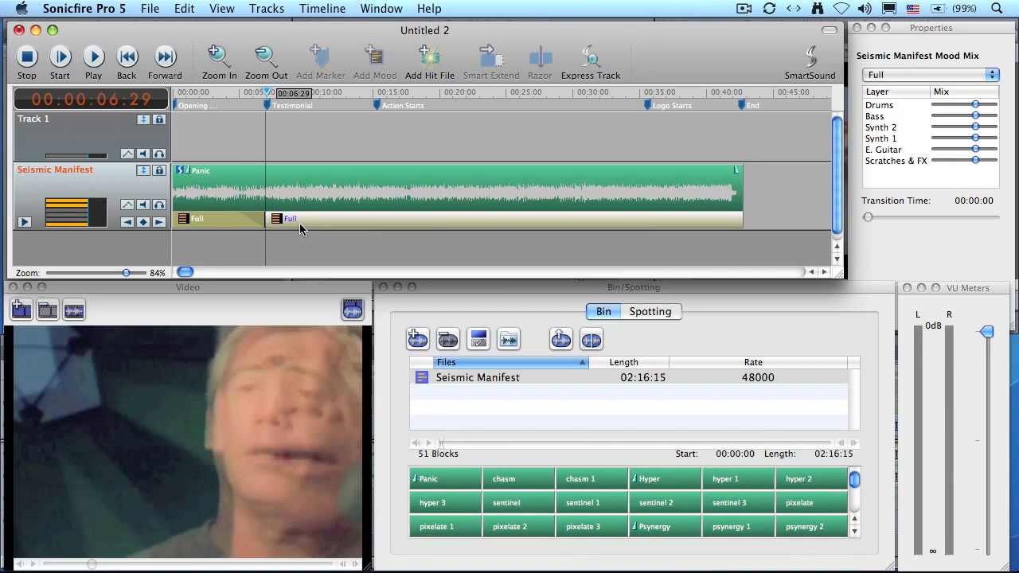
{"action": "left_click", "coordinate": [371, 102]}
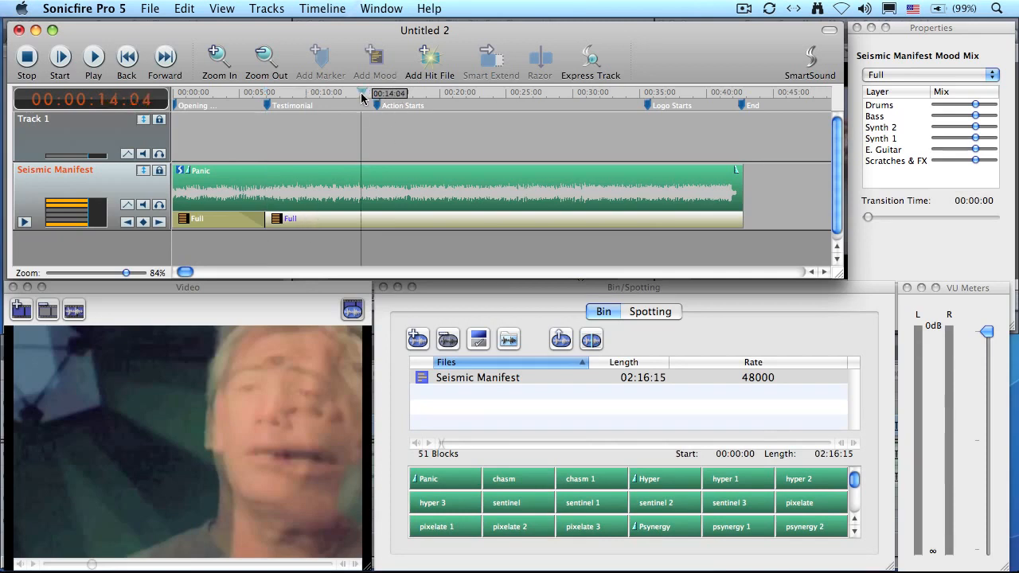
{"action": "left_click_drag", "start_coordinate": [371, 109], "coordinate": [376, 122]}
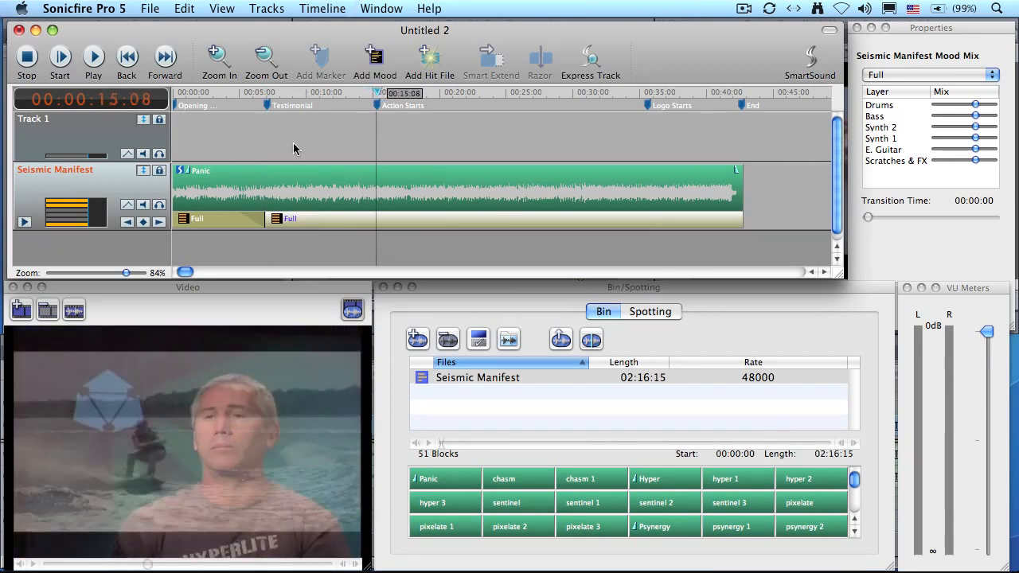
{"action": "left_click", "coordinate": [145, 222]}
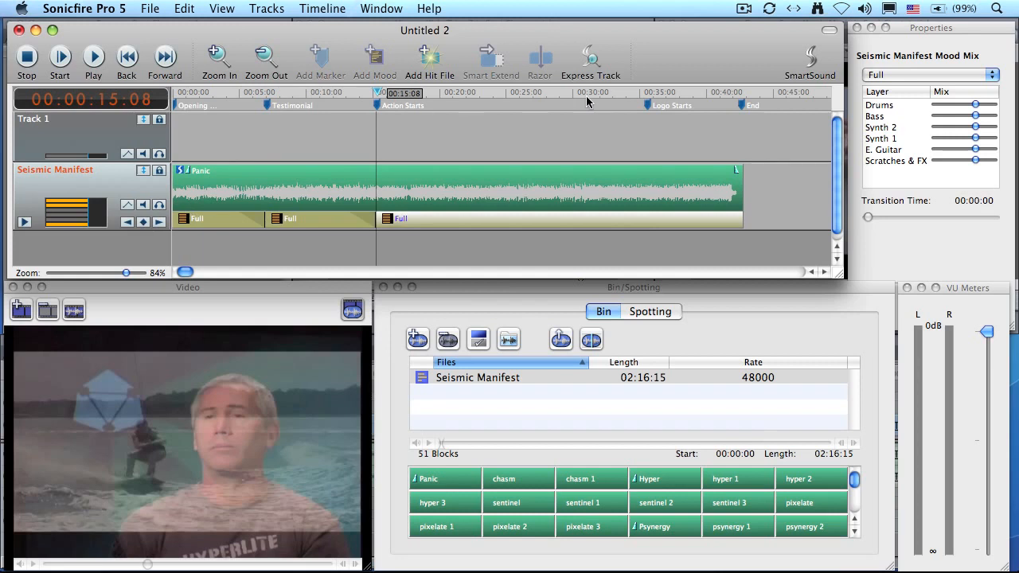
{"action": "left_click", "coordinate": [646, 98]}
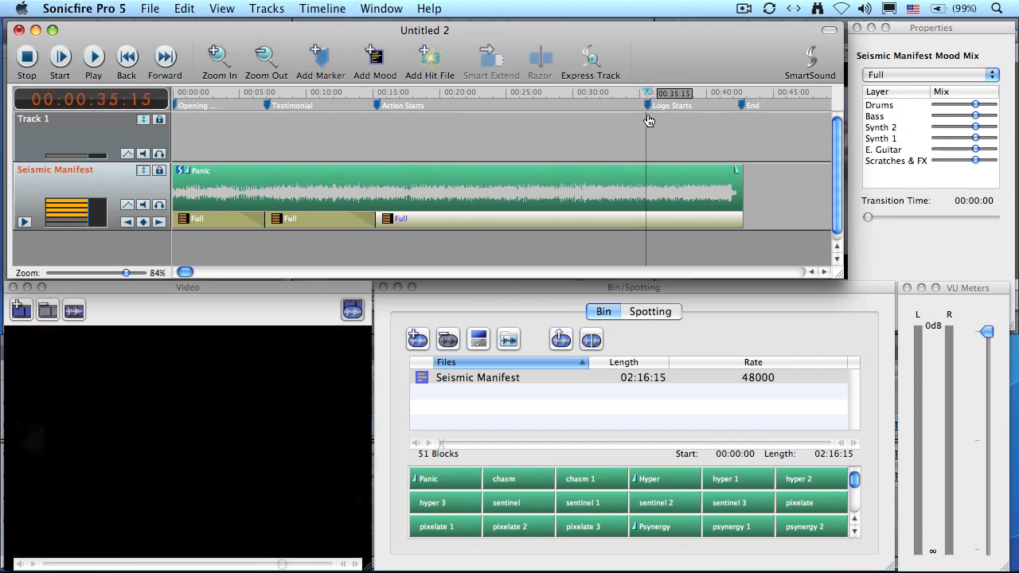
{"action": "left_click", "coordinate": [144, 222]}
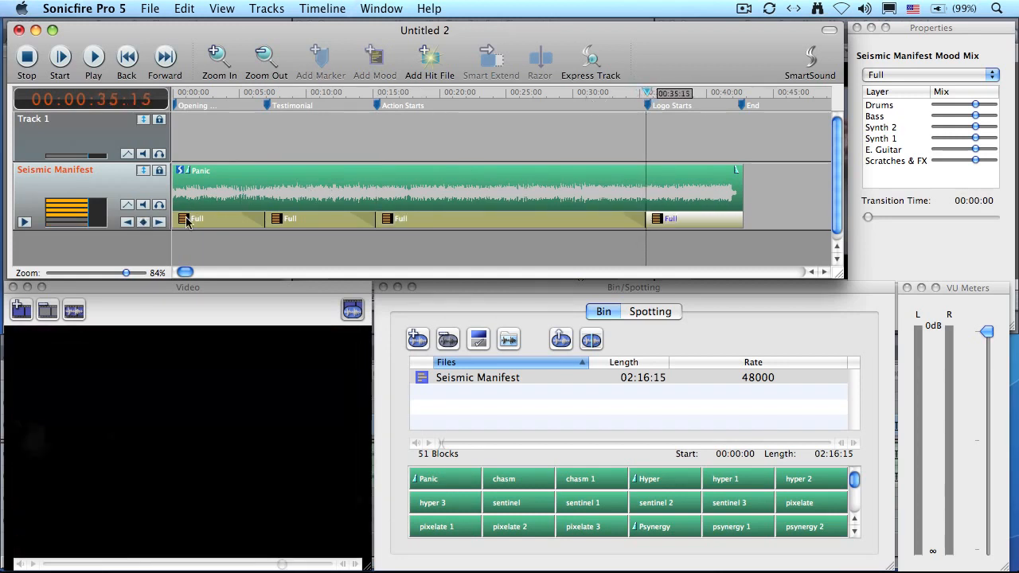